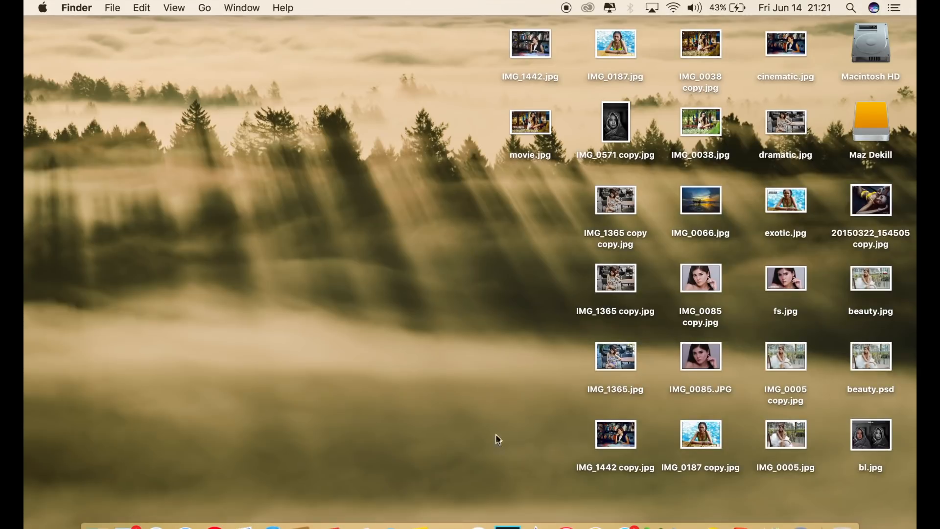
Switch to Photoshop, open IMG_0066.jpg from the Desktop and duplicate its Background layer
left_click(509, 513)
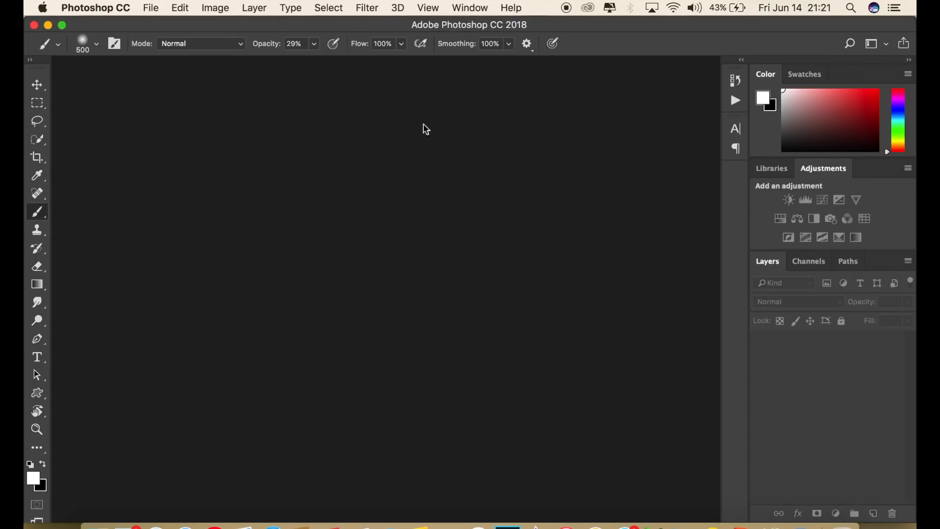
left_click(37, 86)
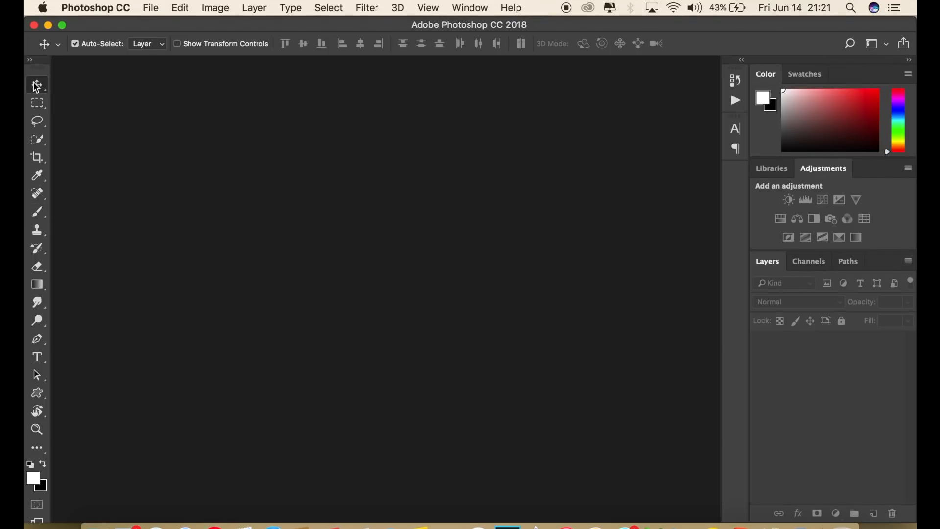
left_click(150, 10)
left_click(157, 37)
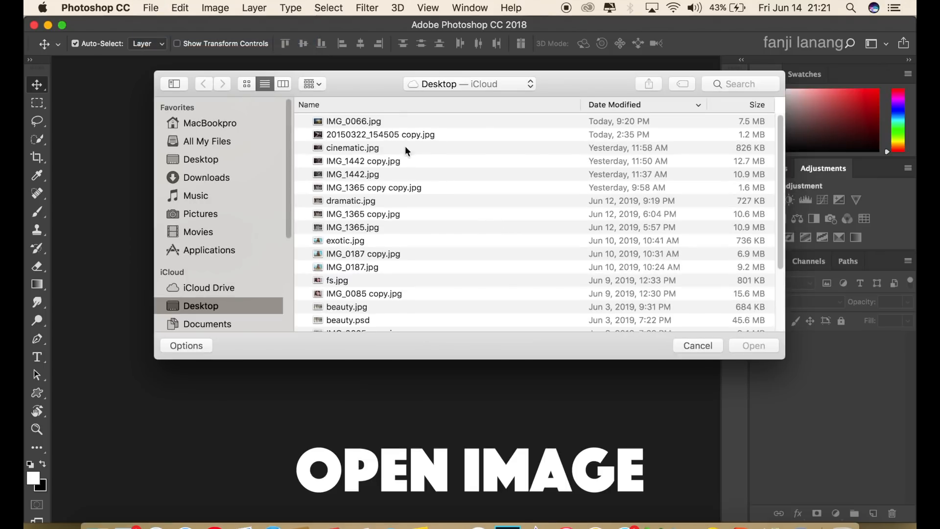
left_click(399, 121)
left_click(752, 346)
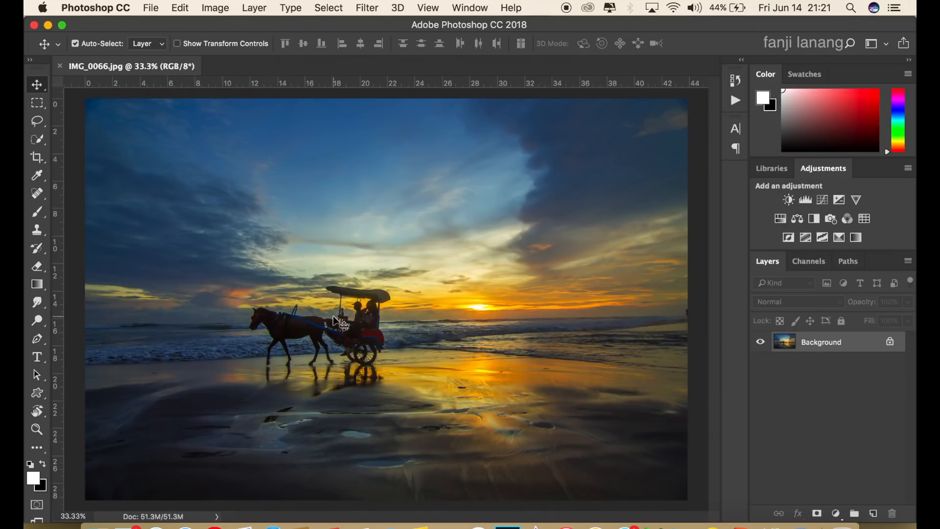
left_click_drag(837, 347, 872, 512)
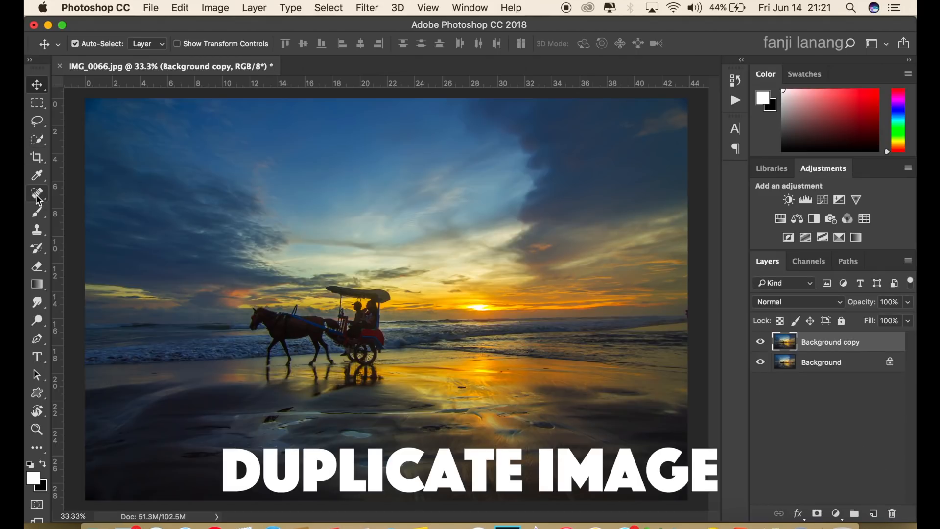
Select the horse and carriage on the duplicate layer with the Quick Selection tool at brush size 35
left_click(38, 141)
left_click_drag(38, 140, 72, 138)
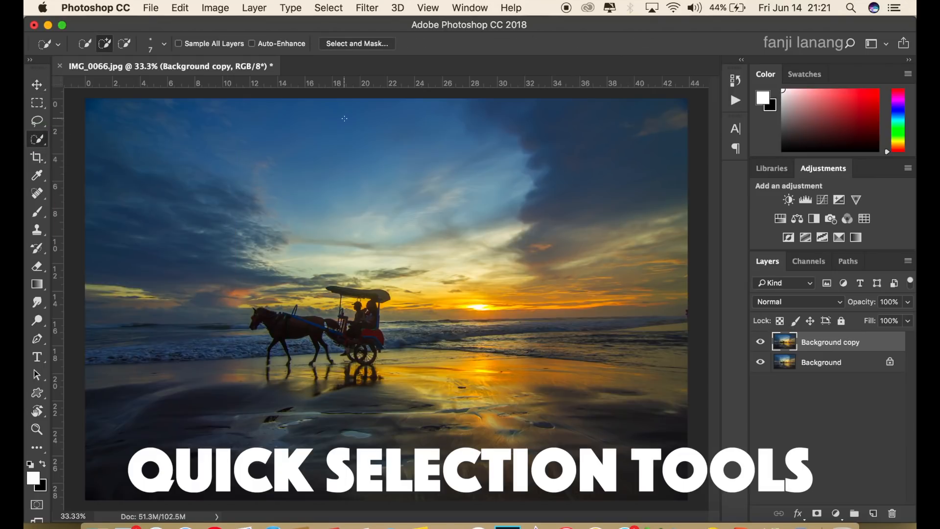
key("super+plus")
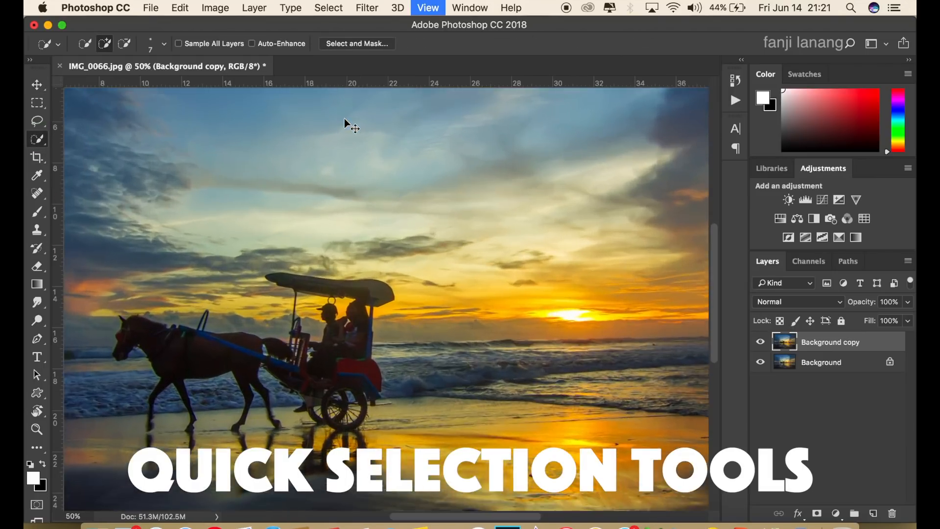
left_click_drag(327, 215, 474, 203)
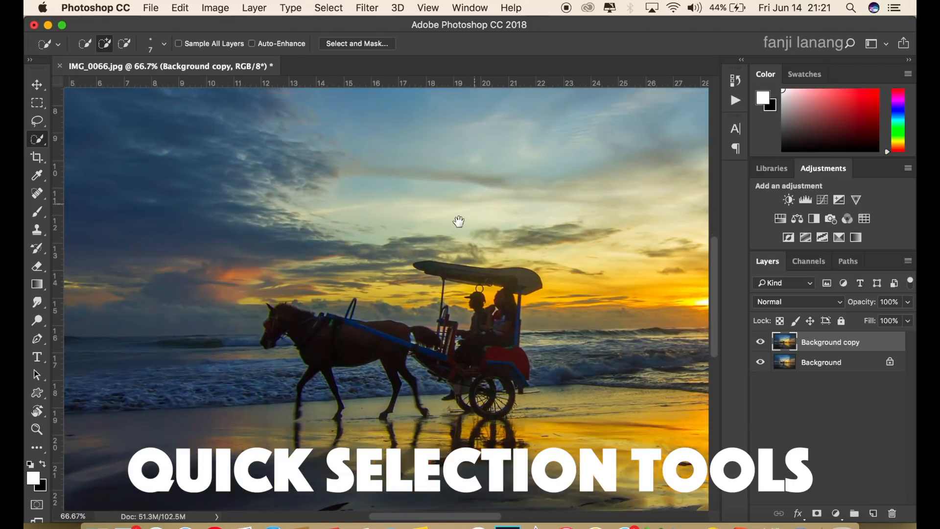
key("bracketright")
key("bracketright")
key("bracketright")
key("bracketright")
key("bracketright")
left_click_drag(433, 269, 518, 273)
mouse_move(505, 310)
left_mouse_down()
mouse_move(491, 369)
mouse_move(389, 338)
mouse_move(324, 348)
left_mouse_up()
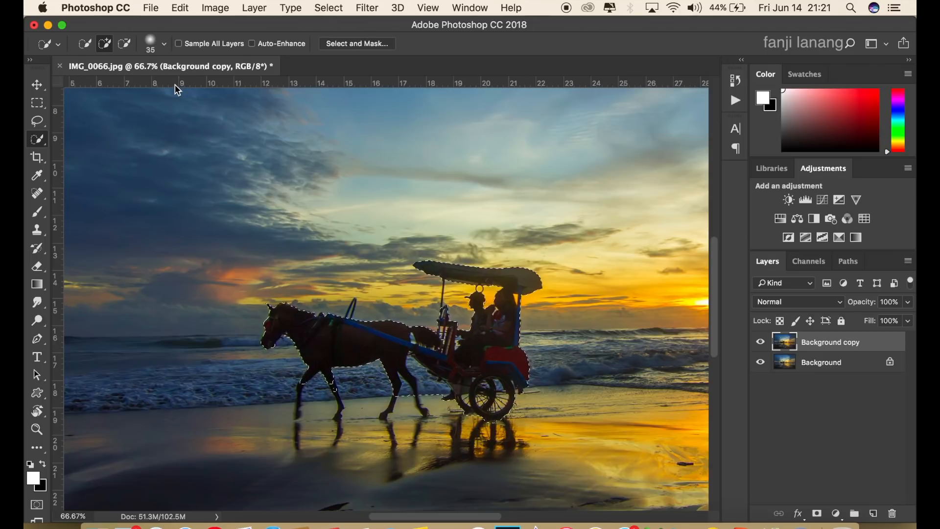
Refine the selection around the horse's legs at brush size 25, subtracting the reflection and the gaps between the legs
key("bracketleft")
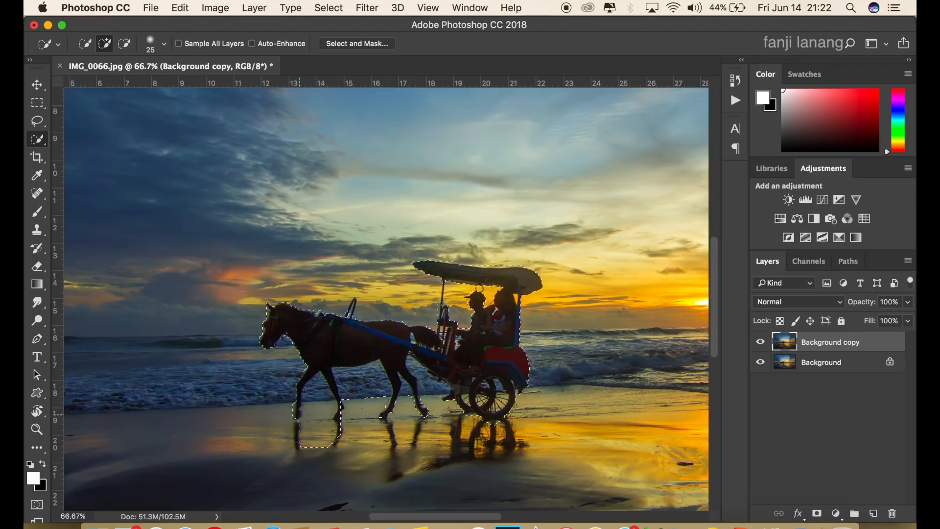
key("alt")
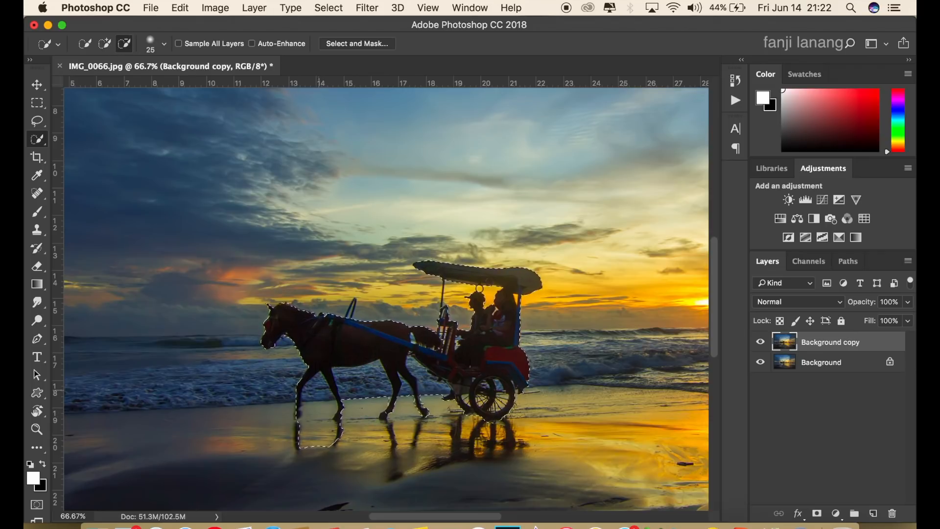
left_click(299, 436, "alt")
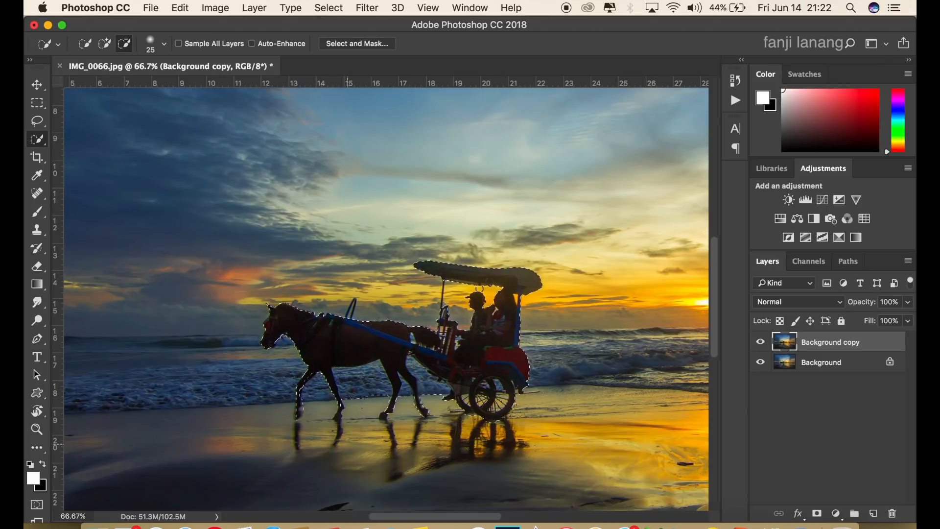
left_click(363, 392, "alt")
left_click(408, 386, "alt")
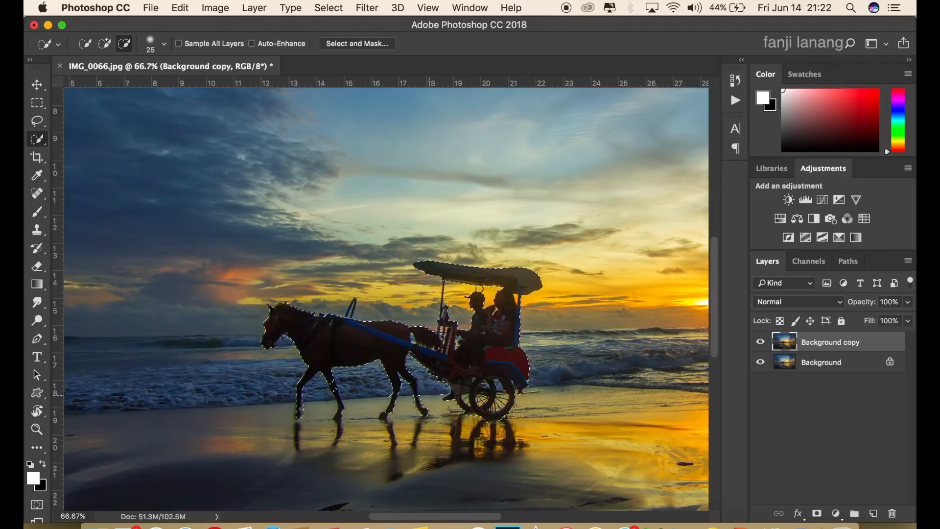
left_click(104, 43)
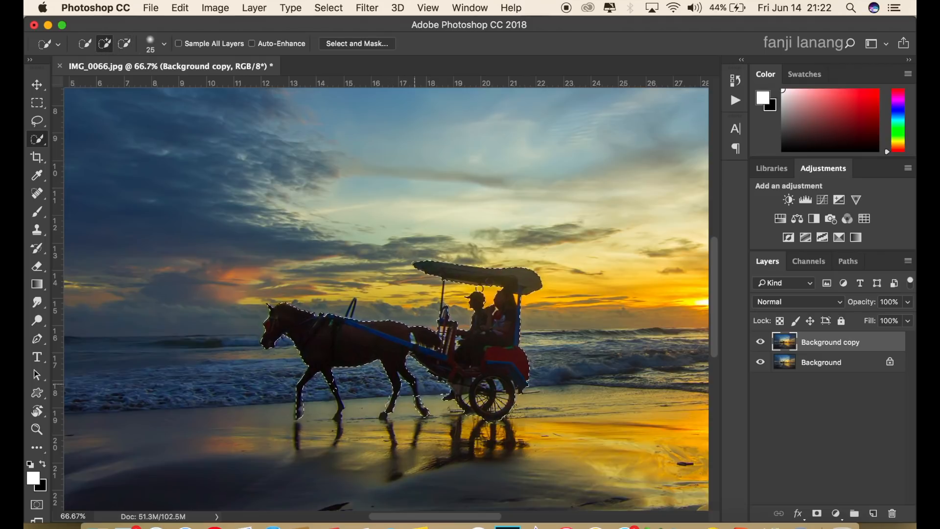
left_click(411, 406)
Invert the selection to cover everything except the horse and carriage
key("super+minus")
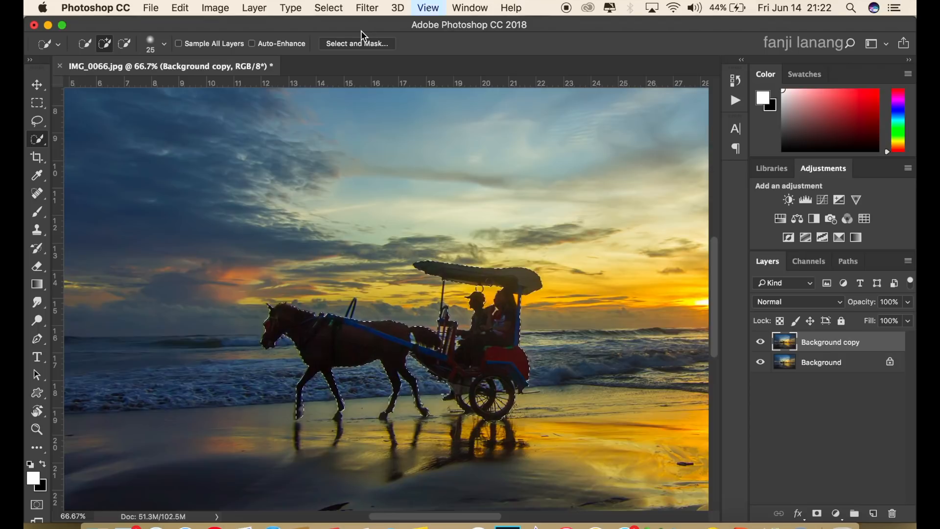
key("super+minus")
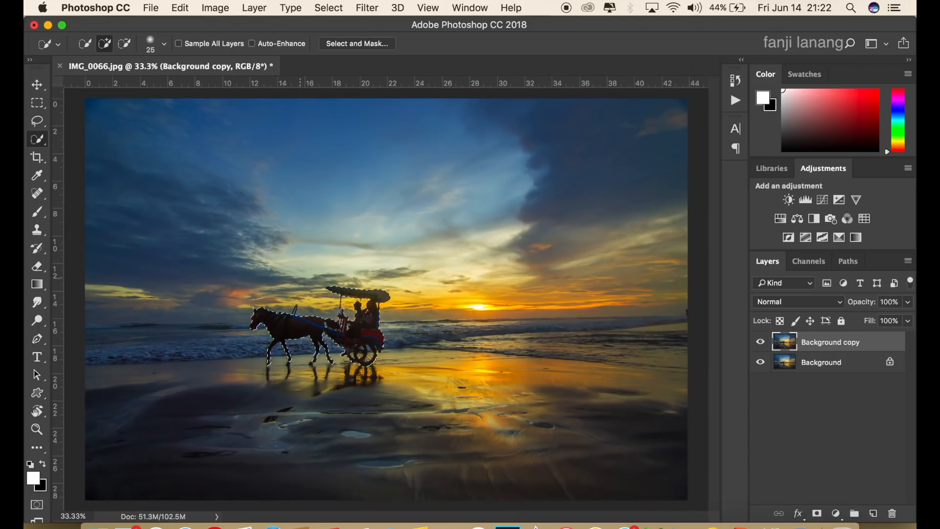
left_click(328, 8)
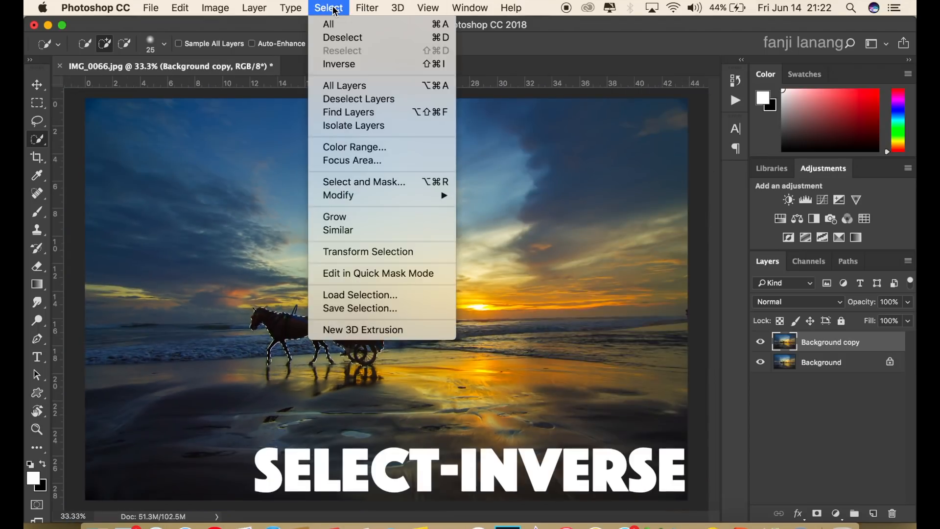
left_click(336, 64)
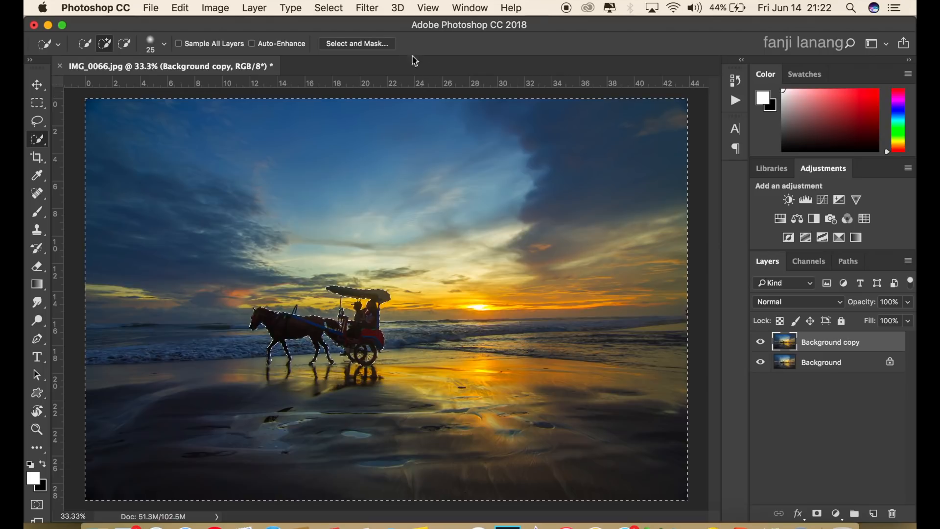
Apply a Motion Blur to the selected background with an angle of 0° and a distance of 906 pixels
left_click(373, 8)
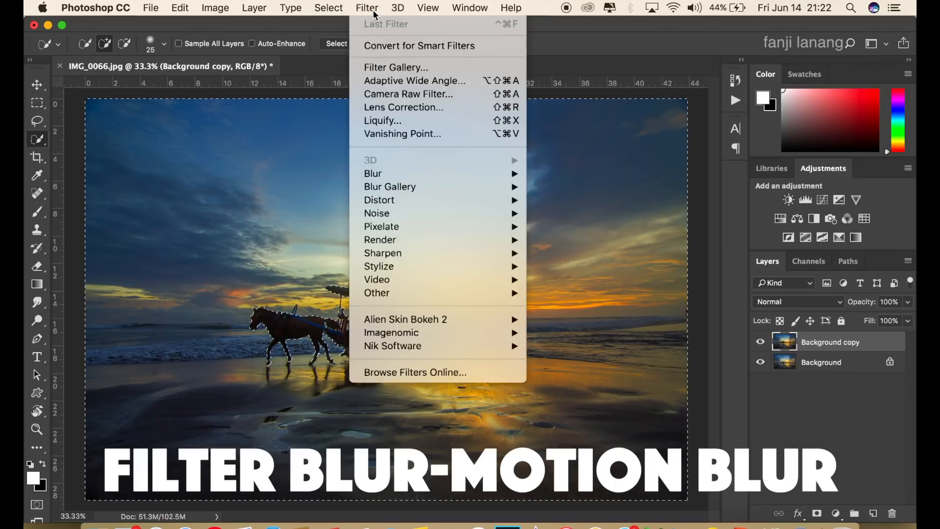
mouse_move(410, 175)
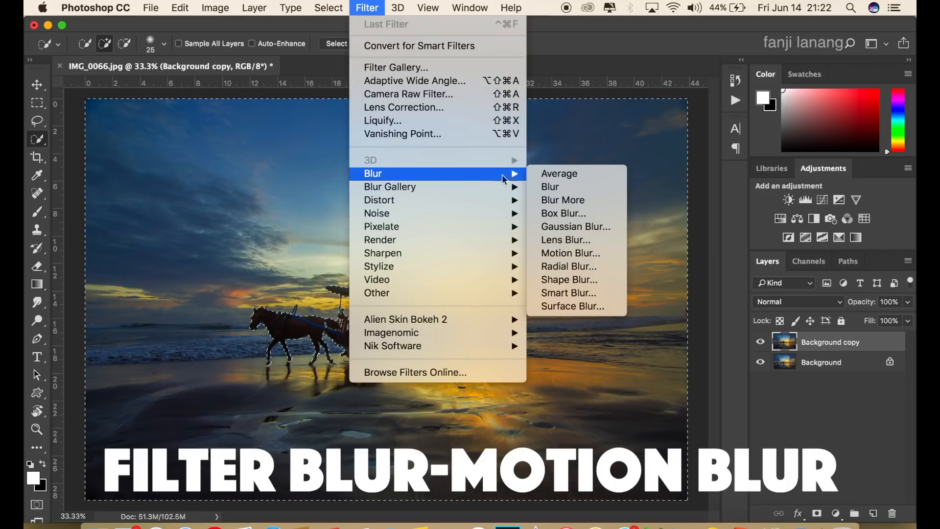
left_click(571, 253)
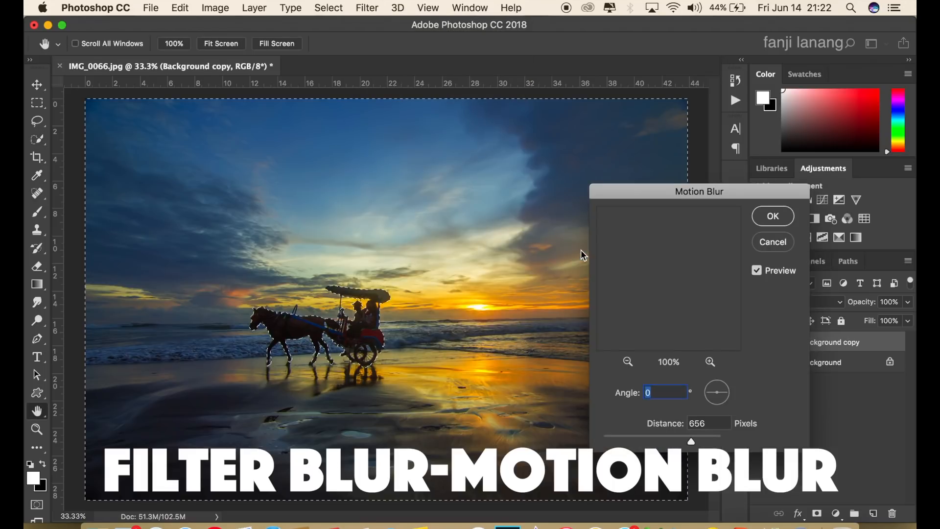
left_click(660, 390)
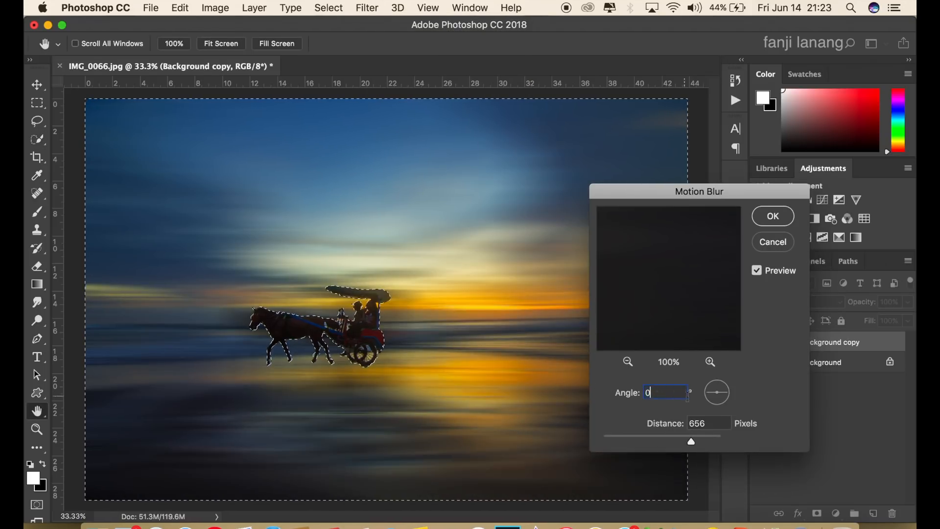
mouse_move(708, 397)
left_mouse_down()
mouse_move(714, 407)
mouse_move(701, 393)
left_mouse_up()
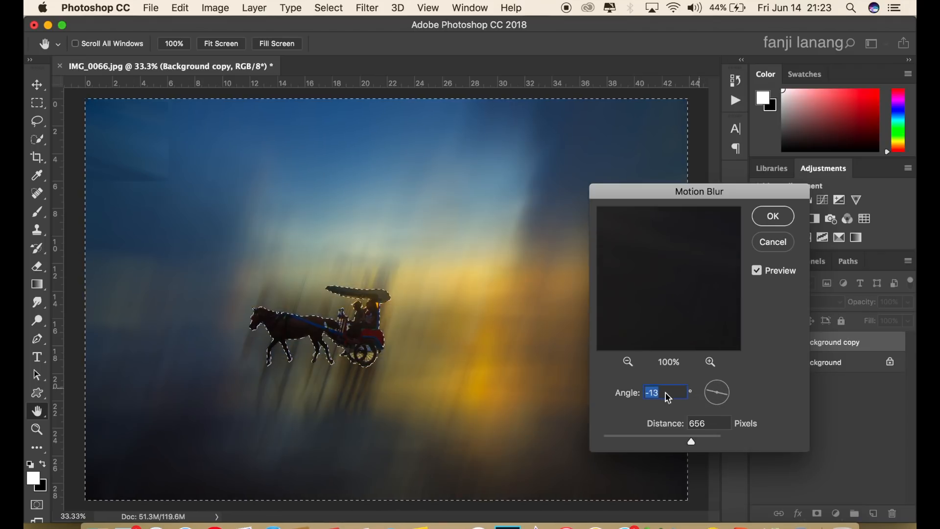
type("0")
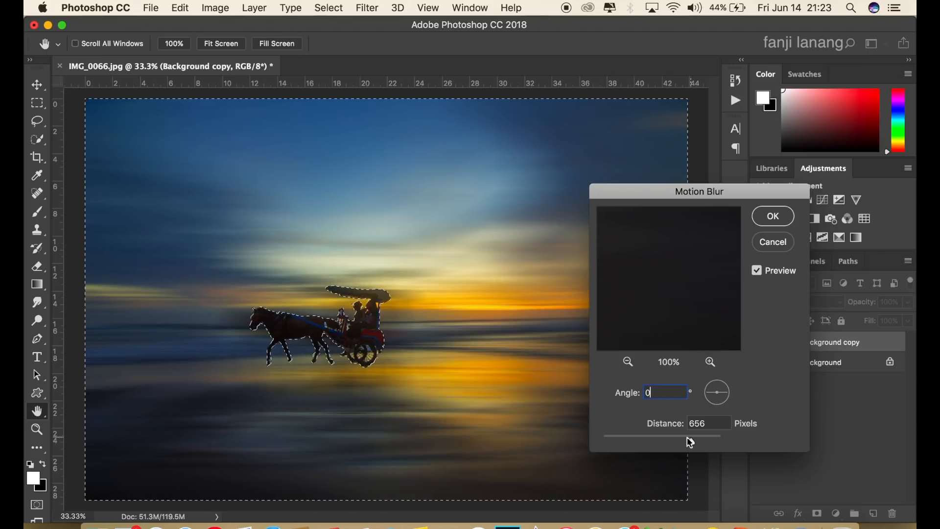
left_click_drag(684, 443, 752, 447)
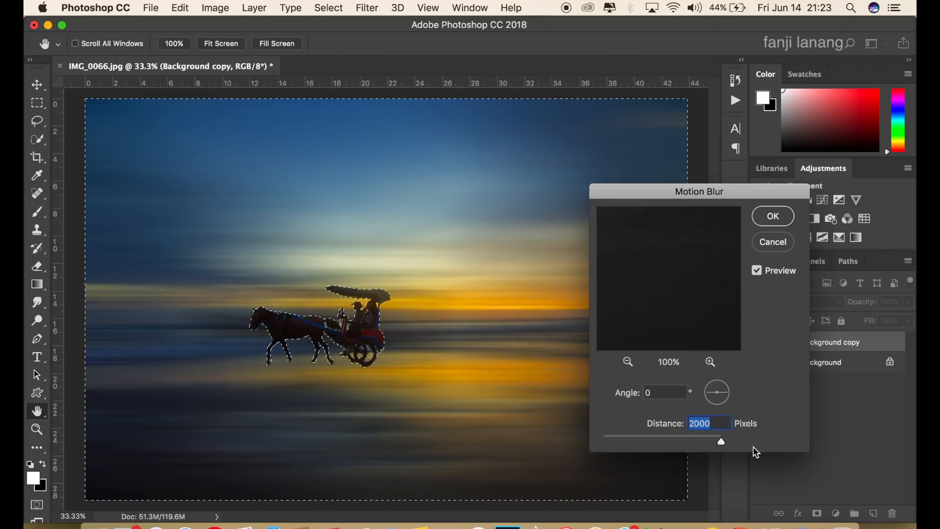
left_click(712, 440)
left_click_drag(712, 442, 697, 443)
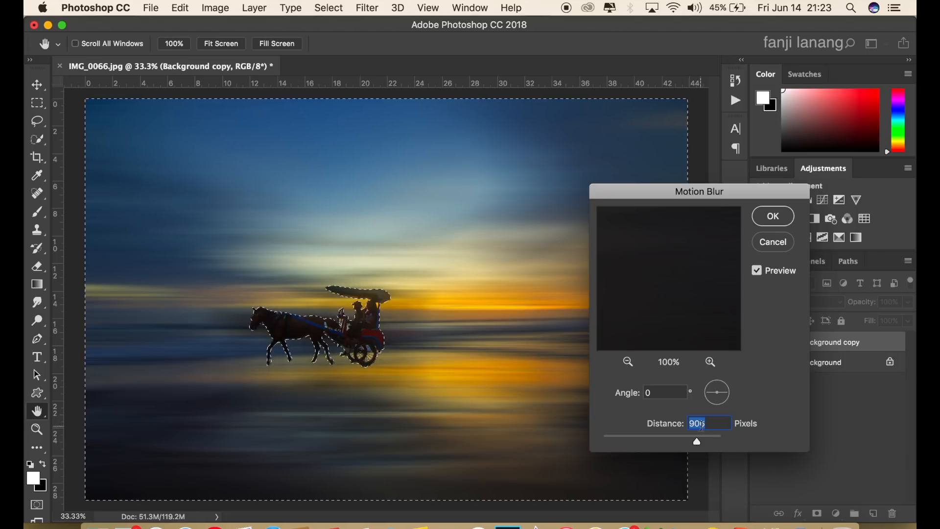
left_click(773, 217)
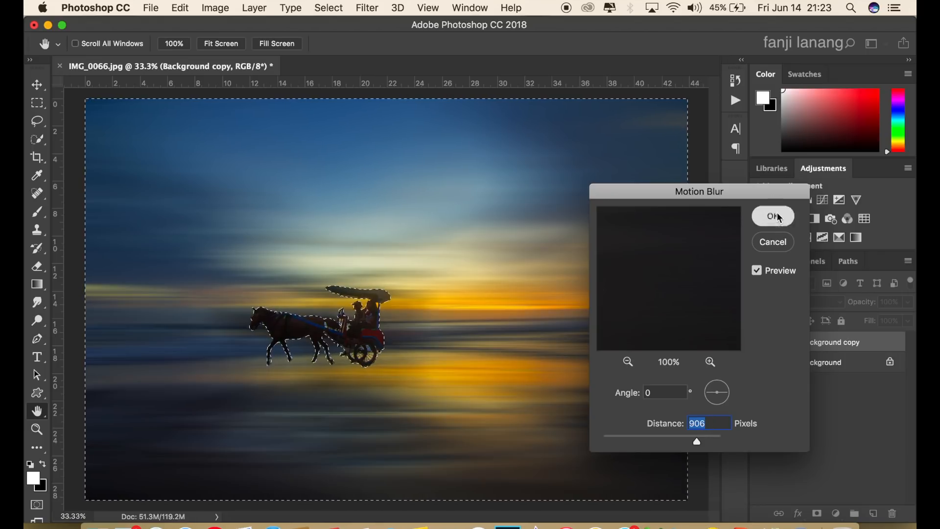
Deselect the background area and add a layer mask to the Background copy layer
left_click(38, 103)
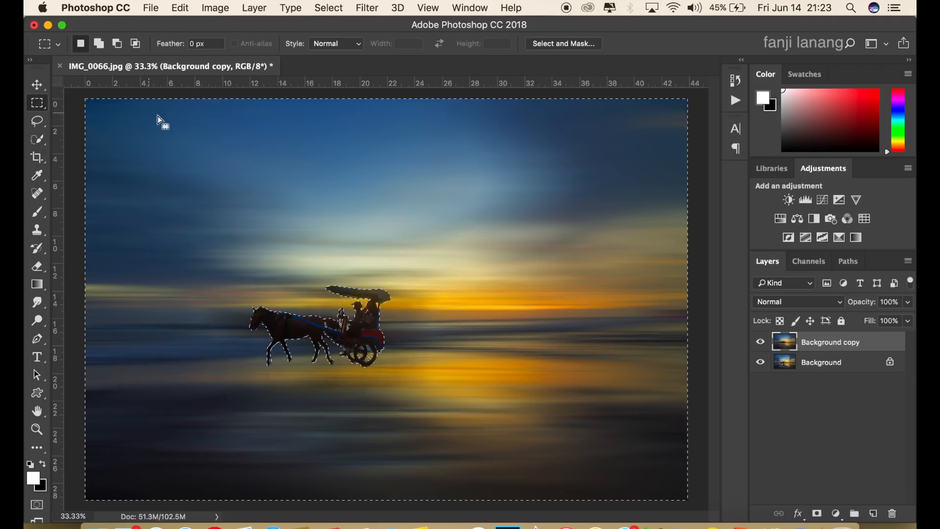
left_click(158, 115)
left_click(37, 85)
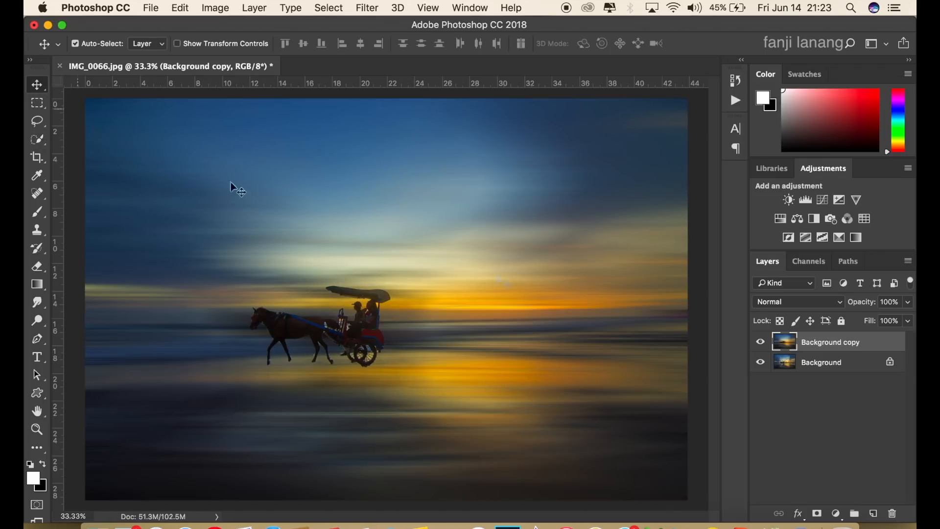
left_click(817, 514)
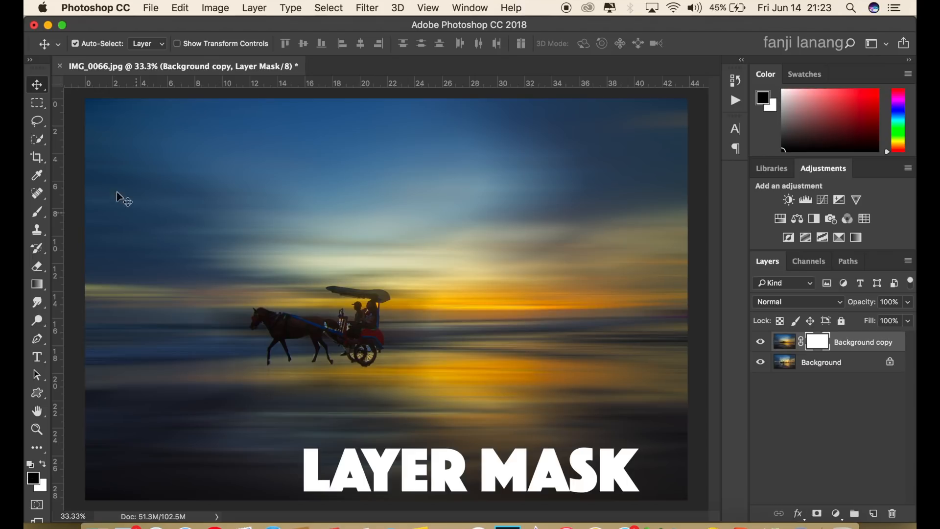
Paint black on the layer mask with a 500 px brush at 25% opacity over the reflections and around the horse and carriage
left_click_drag(37, 211, 61, 215)
left_click(61, 214)
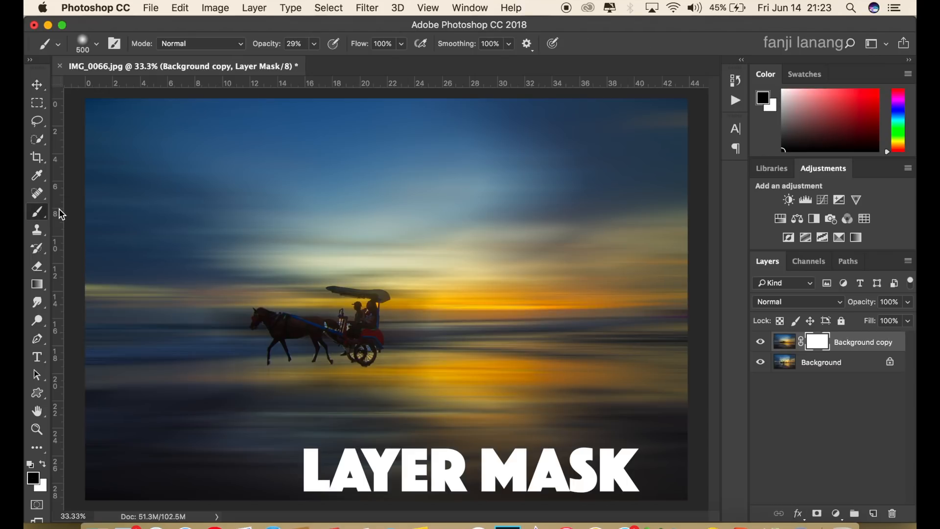
left_click(44, 463)
left_click(44, 463)
left_click(314, 44)
left_click_drag(313, 60, 311, 71)
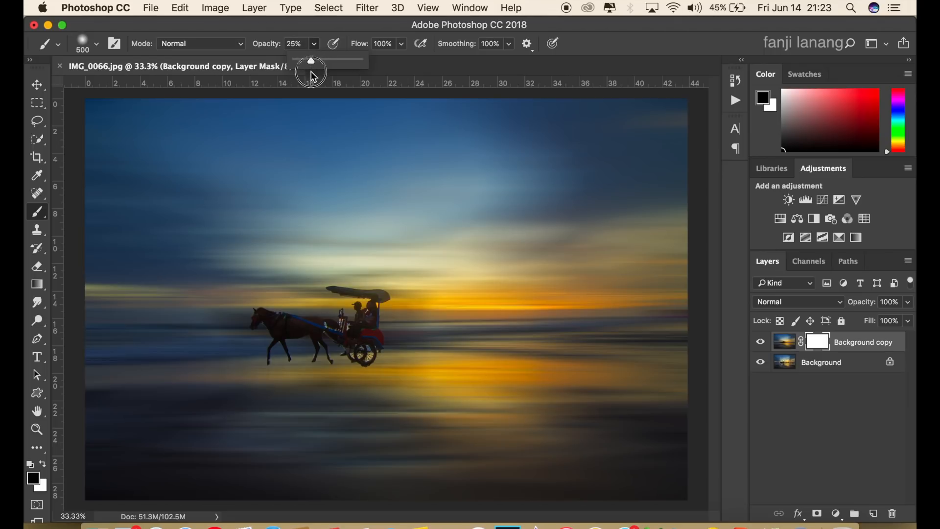
left_click(472, 73)
mouse_move(312, 356)
left_mouse_down()
mouse_move(281, 369)
mouse_move(346, 374)
mouse_move(350, 383)
left_mouse_up()
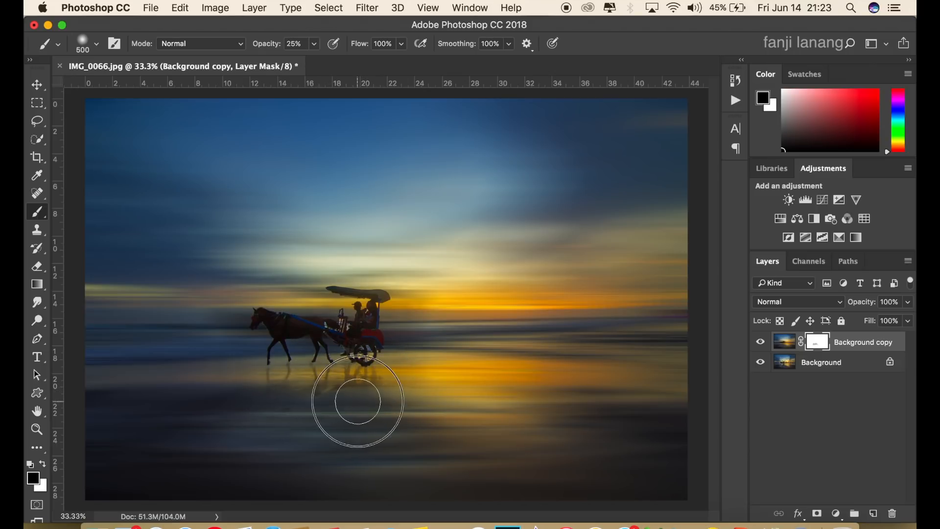
mouse_move(262, 384)
left_mouse_down()
mouse_move(399, 294)
mouse_move(329, 287)
mouse_move(313, 318)
mouse_move(245, 304)
mouse_move(409, 299)
left_mouse_up()
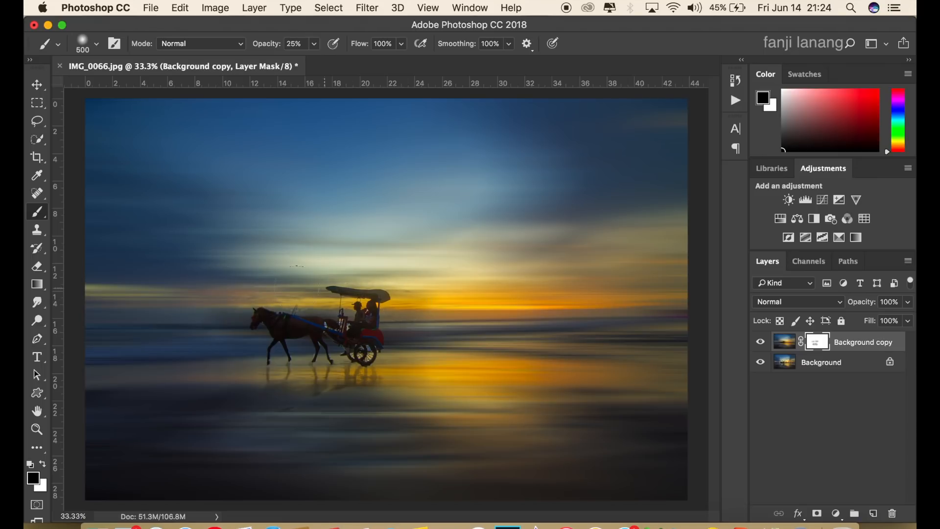
Touch up the layer mask around the horse and carriage, alternating white and black paint at 25% opacity
left_click(43, 465)
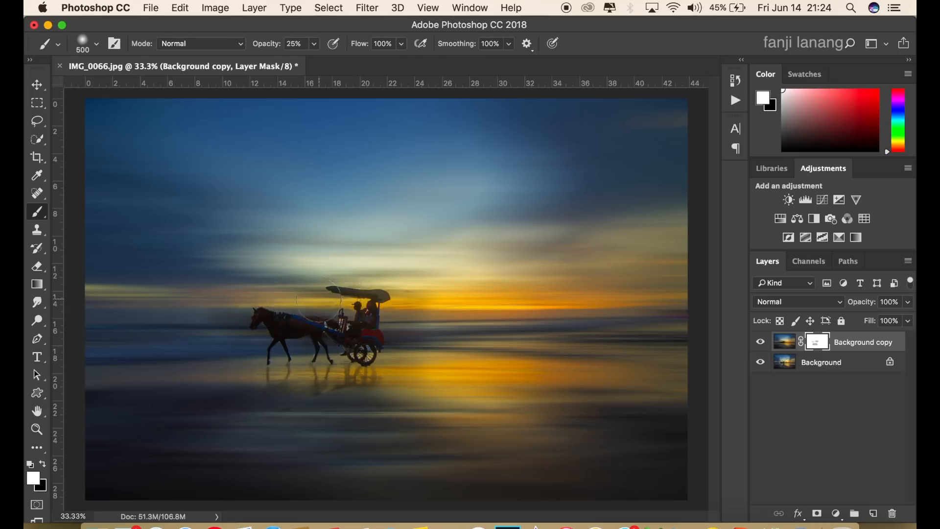
left_click(43, 464)
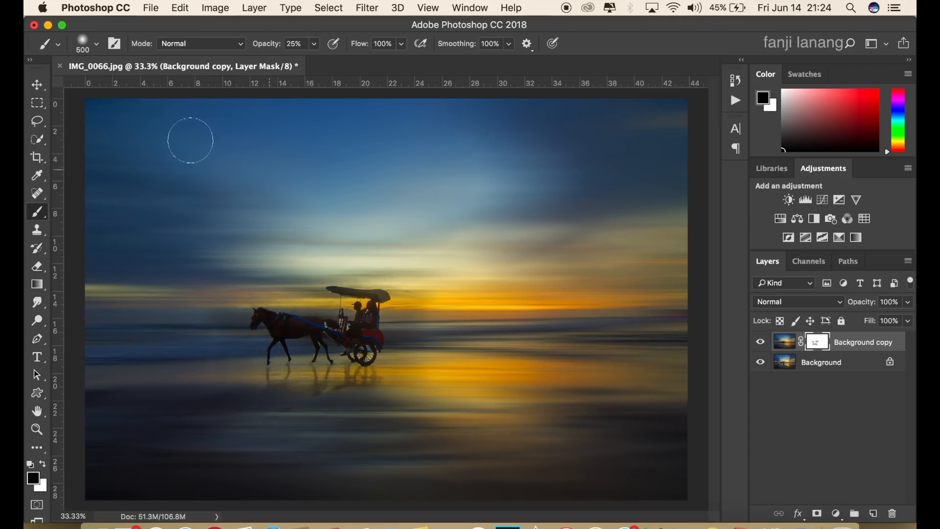
left_click(32, 86)
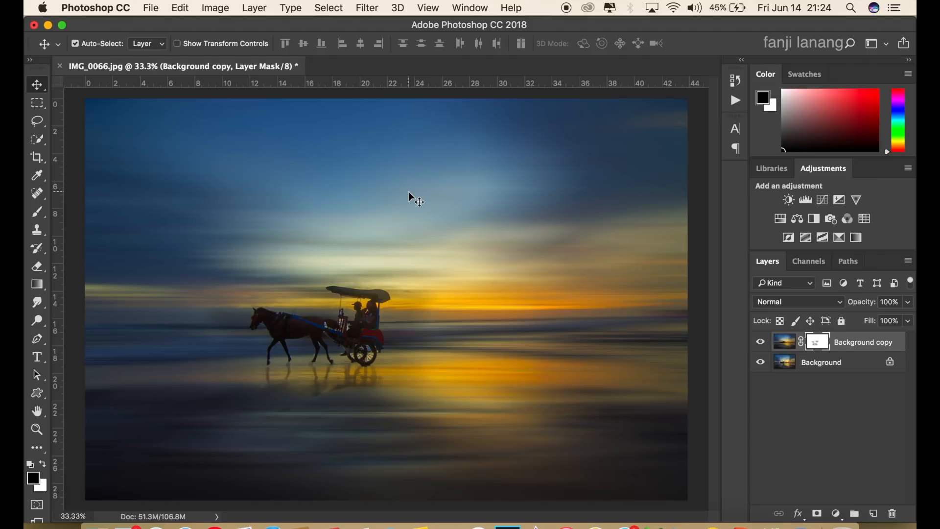
key("super+minus")
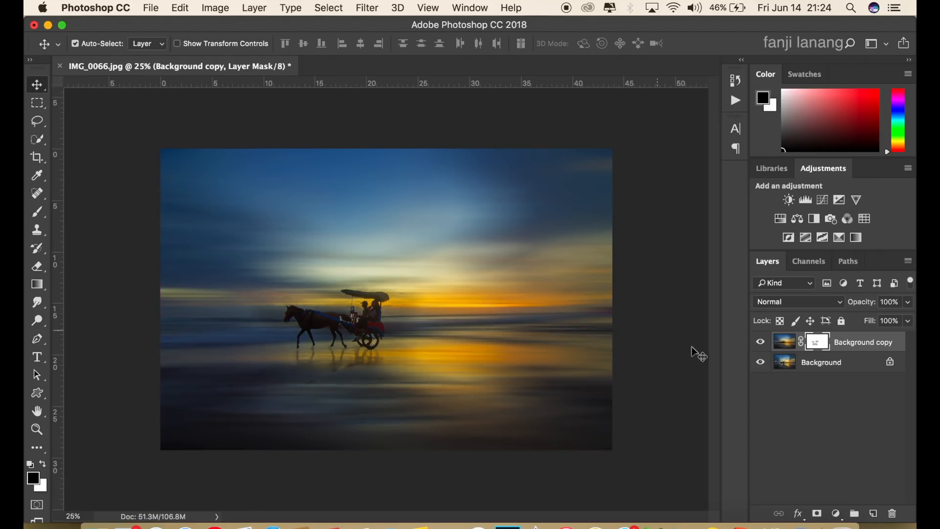
Add a Vibrance adjustment layer with Vibrance +37 and Saturation +18, and check its effect on the photo
left_click(836, 513)
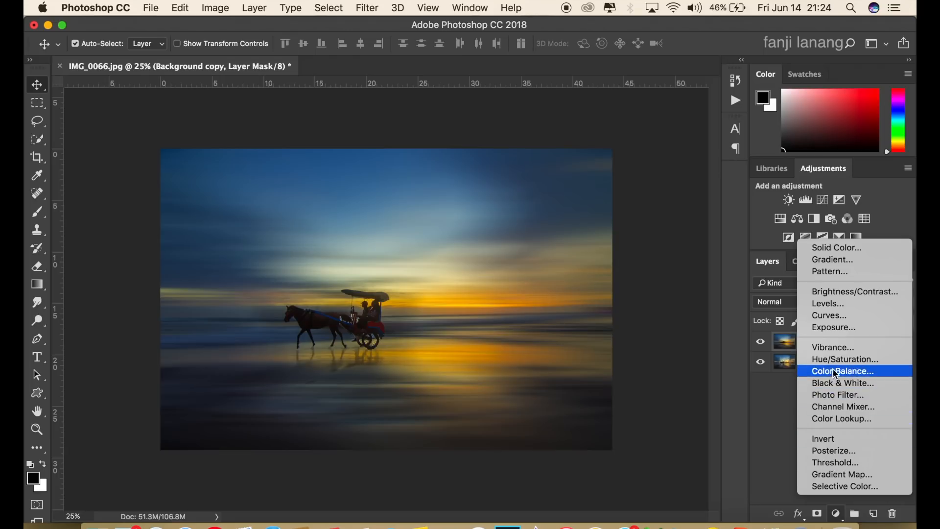
left_click(514, 274)
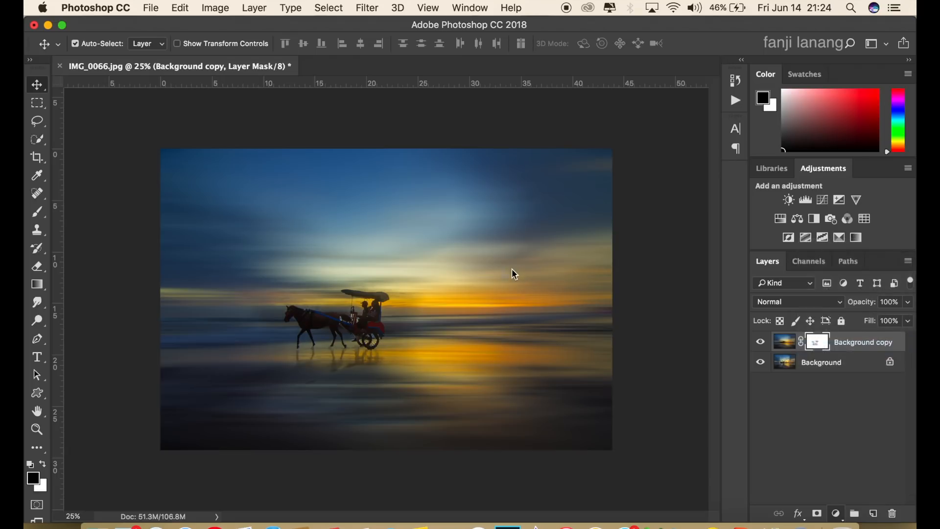
left_click_drag(733, 169, 792, 172)
left_click(749, 193)
left_click_drag(749, 195, 739, 197)
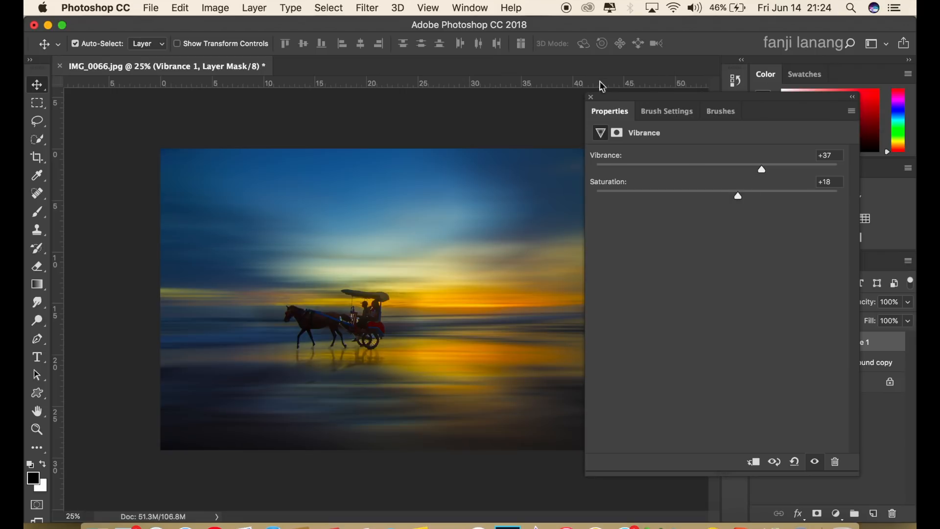
left_click(591, 96)
left_click(758, 341)
Create a new layer and stamp a white signature in the upper sky with the 500 px signature brush at 100% opacity
left_click(873, 513)
key("x")
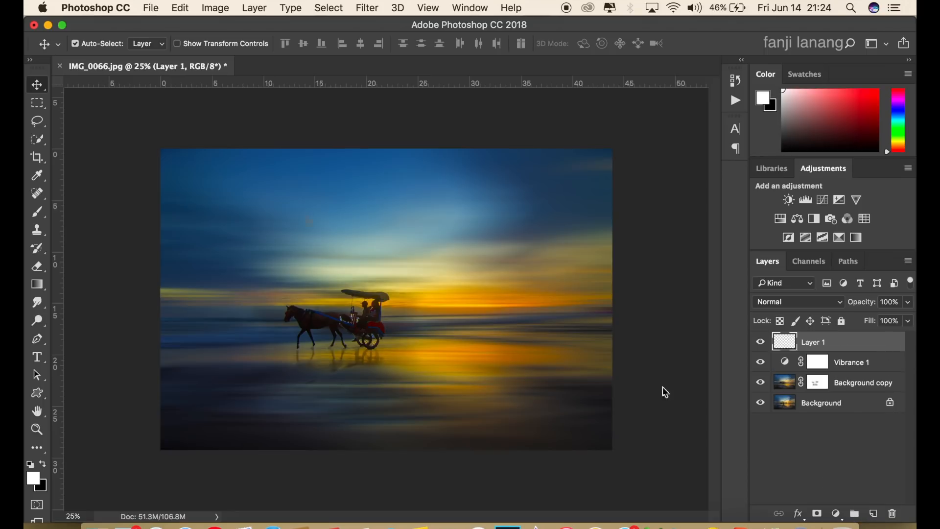
left_click(45, 214)
left_click(86, 44)
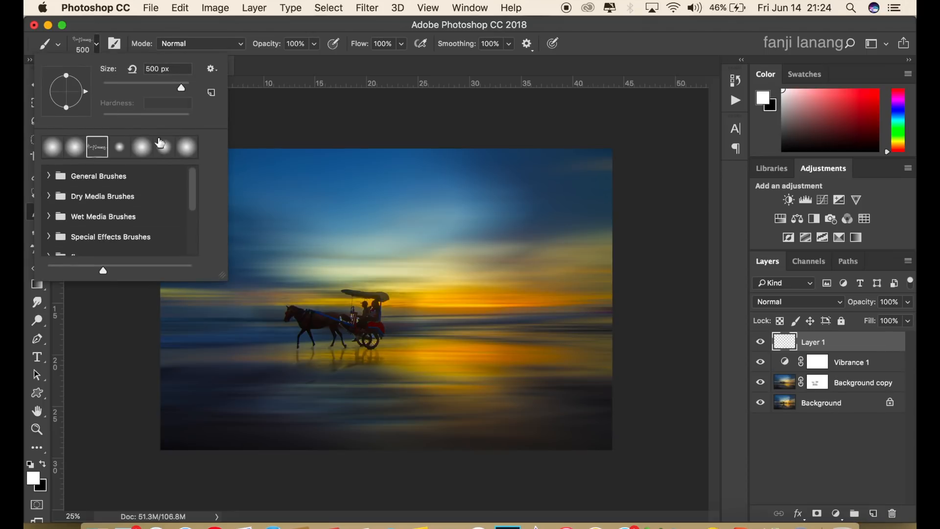
left_click(636, 49)
left_click(390, 172)
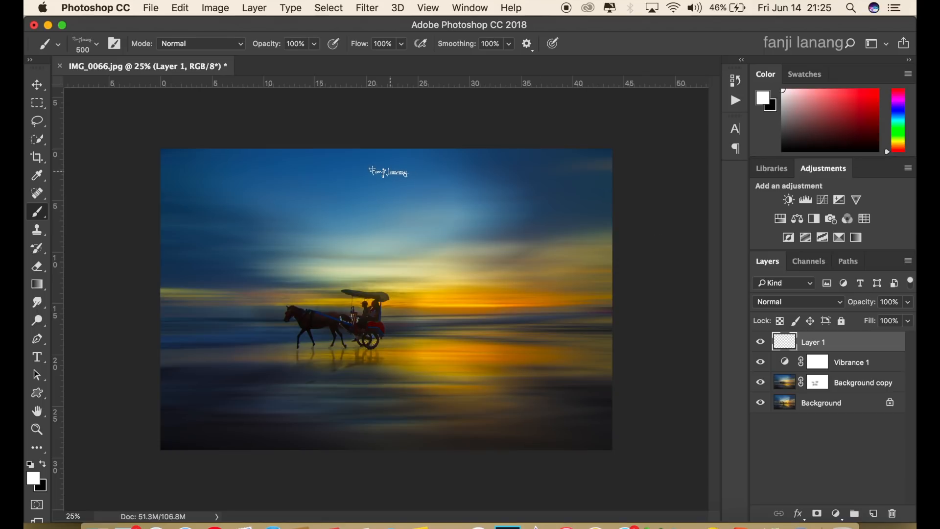